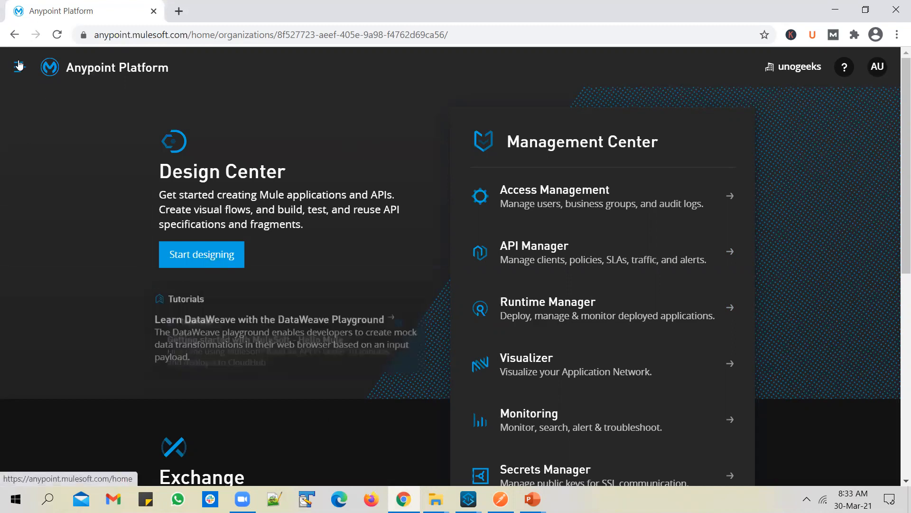
# Open Exchange and browse the assets provided by MuleSoft and those of the unogeeks organization.
pyautogui.click(19, 65)
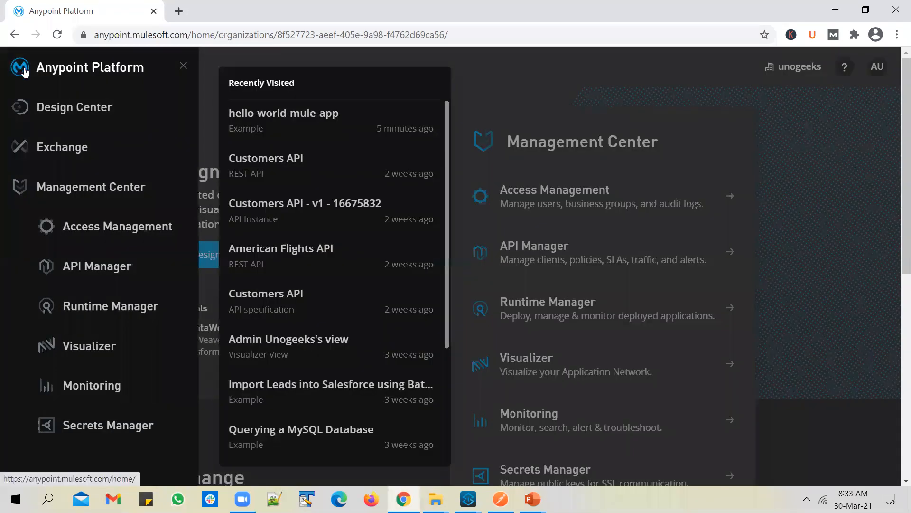
pyautogui.click(77, 151)
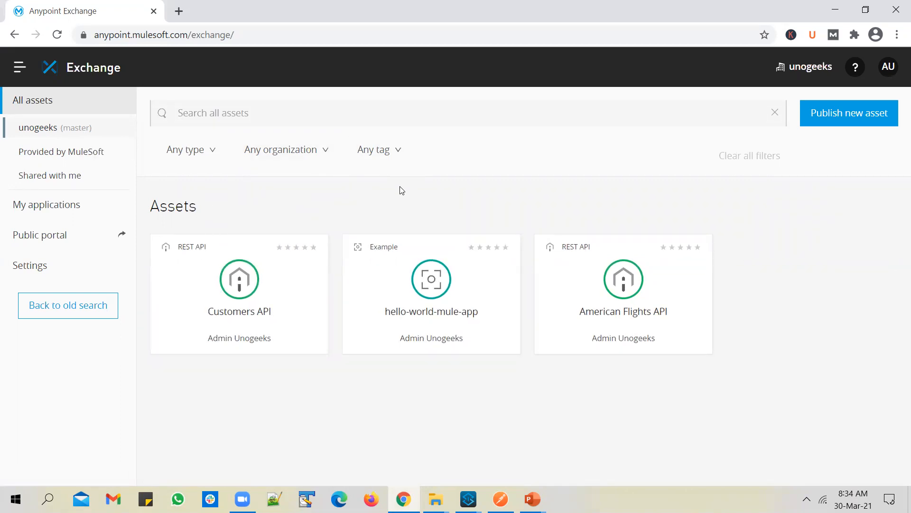
pyautogui.click(90, 158)
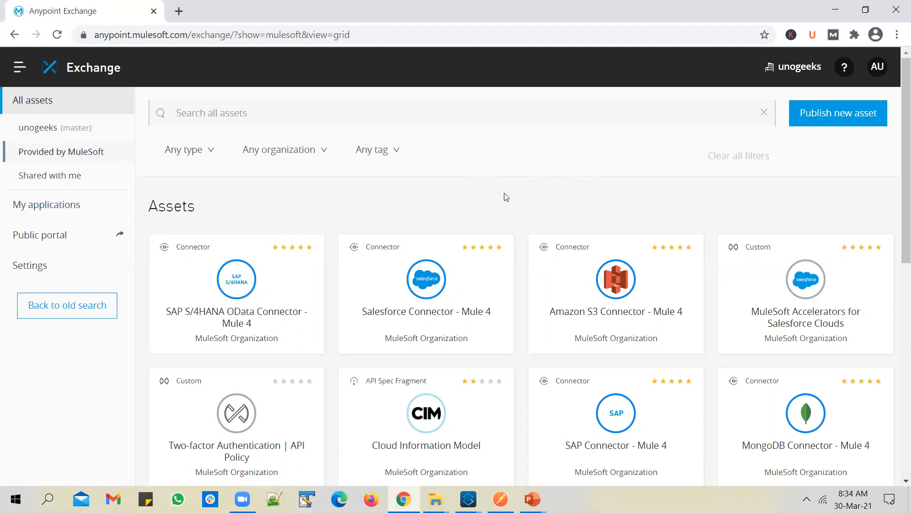
pyautogui.click(75, 132)
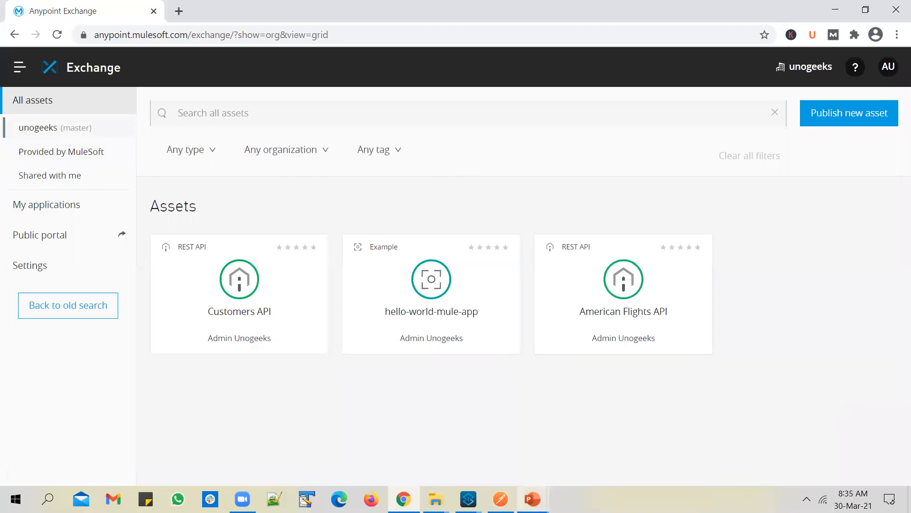
# Switch to the PowerPoint slide show and advance to the "Publish API to Exchange" slide.
pyautogui.click(533, 498)
pyautogui.click(597, 458)
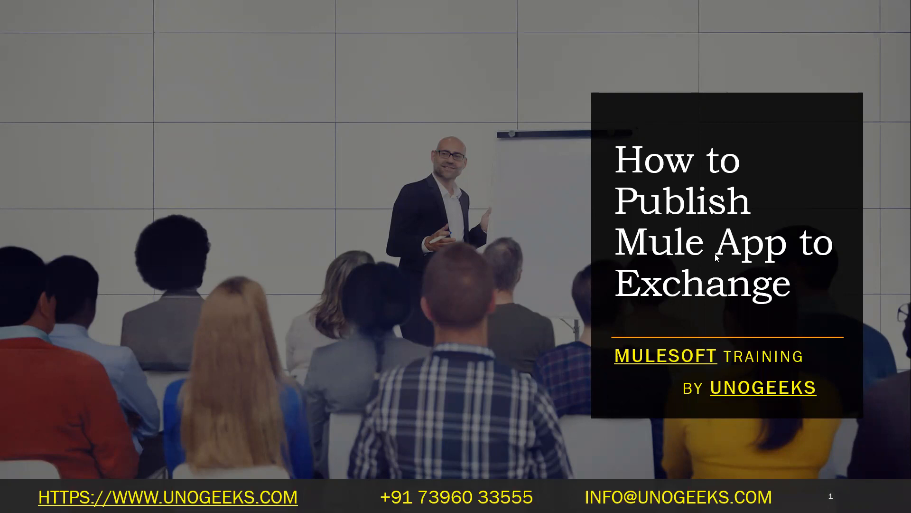
pyautogui.hotkey('alt', 'Tab')
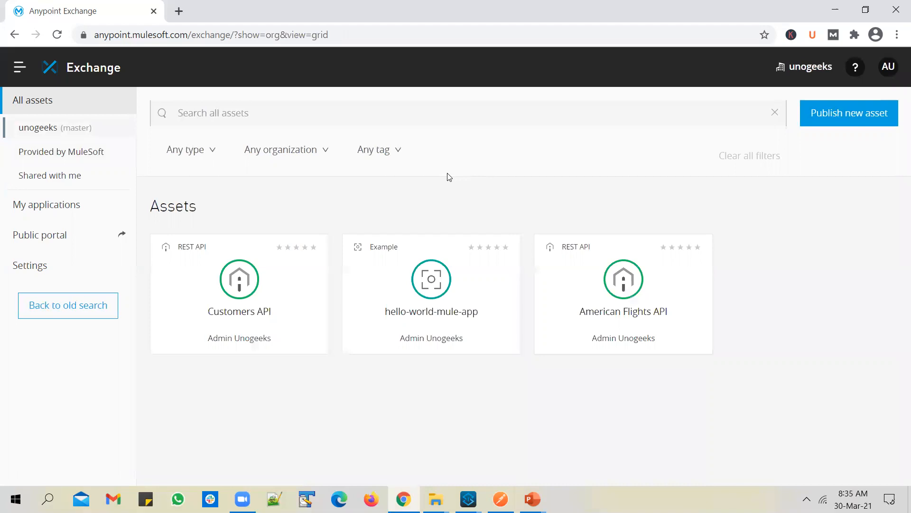
pyautogui.hotkey('alt', 'Tab')
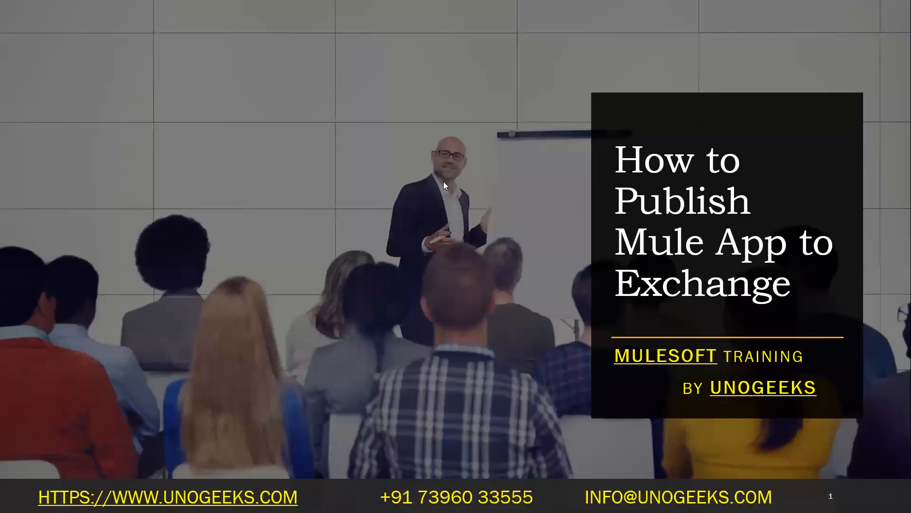
pyautogui.click(566, 286)
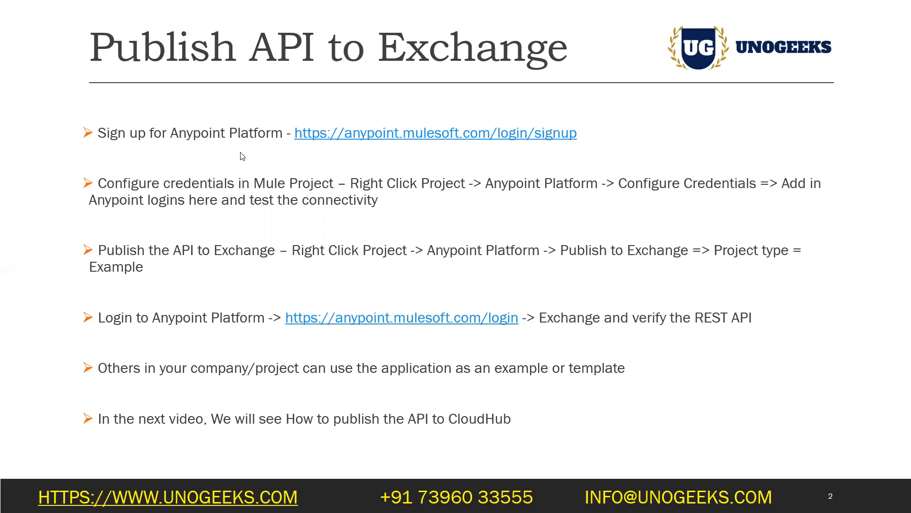
# Exit the slide show and copy the Anypoint Platform sign-up URL from the slide.
pyautogui.press('Escape')
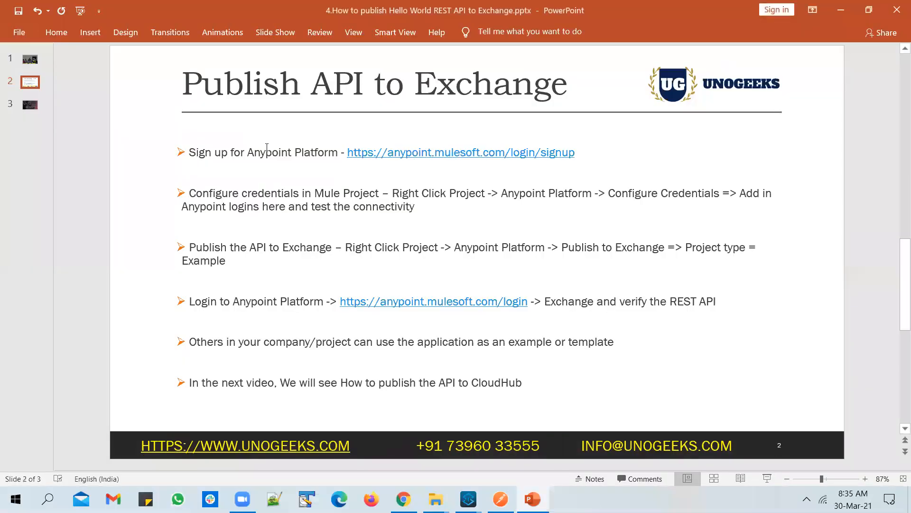
pyautogui.moveTo(576, 152); pyautogui.dragTo(351, 153)
pyautogui.hotkey('ctrl', 'c')
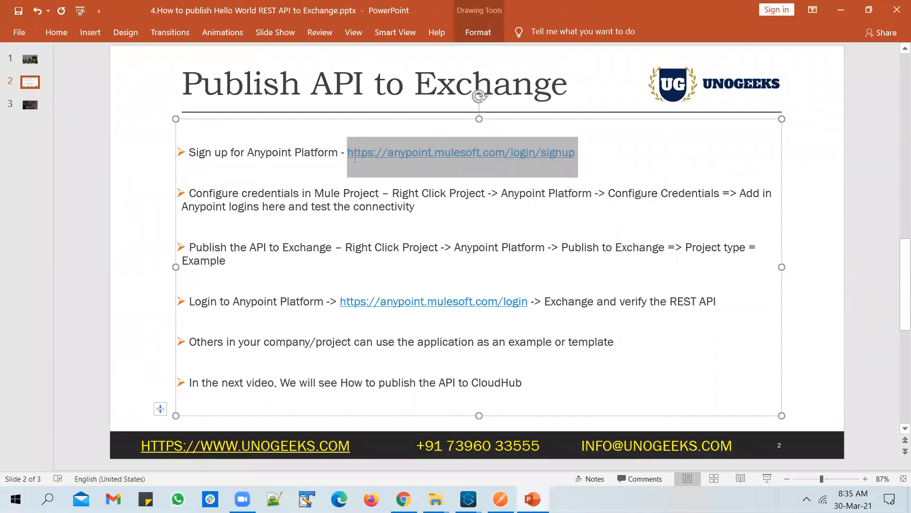
# Switch to Firefox, load the copied sign-up URL and look over the fields of the Anypoint Platform registration form.
pyautogui.click(404, 498)
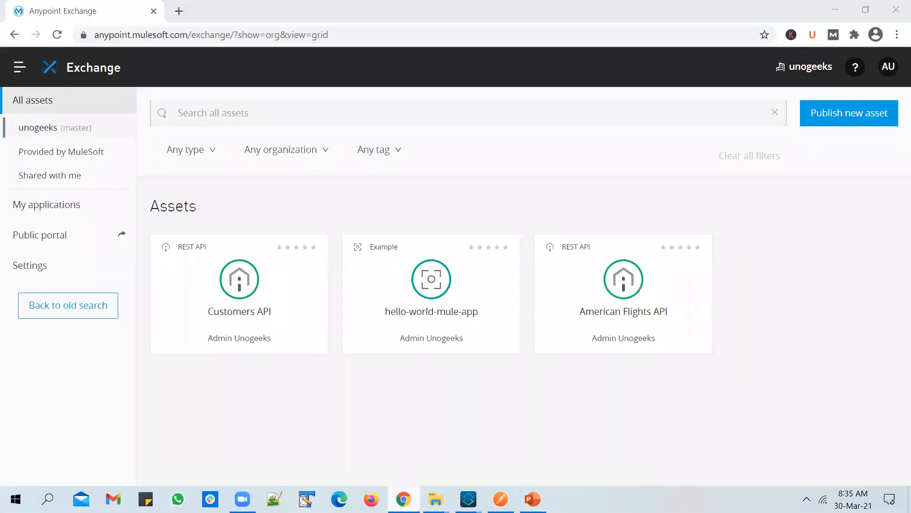
pyautogui.rightClick(403, 498)
pyautogui.click(371, 498)
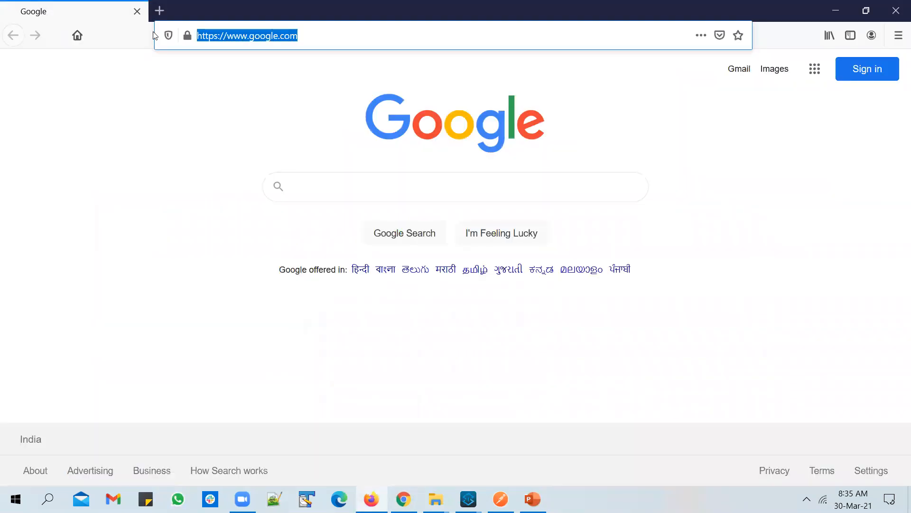
pyautogui.hotkey('ctrl', 'v')
pyautogui.press('Return')
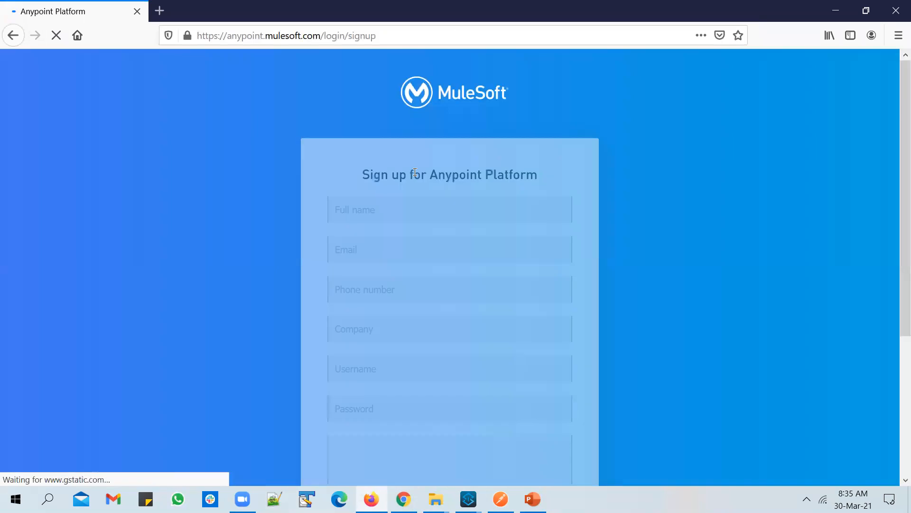
pyautogui.scroll(-3, 432, 262)
pyautogui.scroll(3, 455, 179)
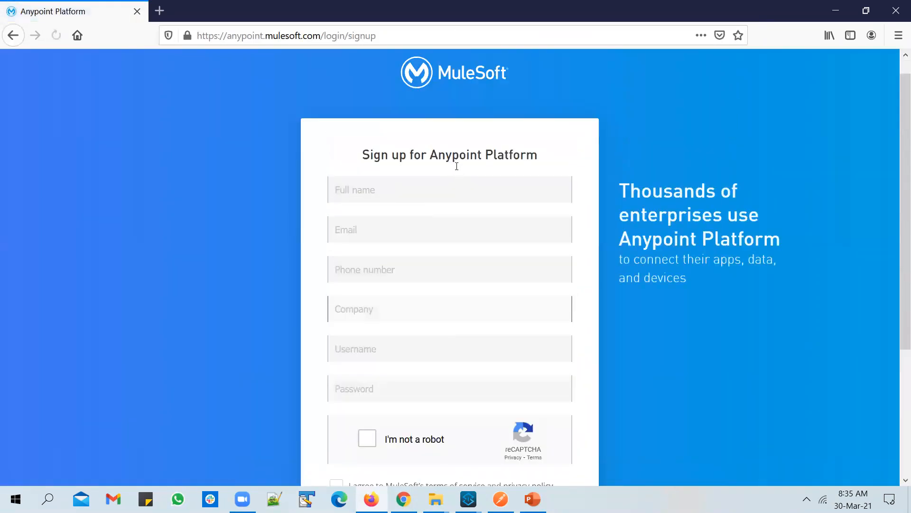
pyautogui.scroll(-1, 423, 248)
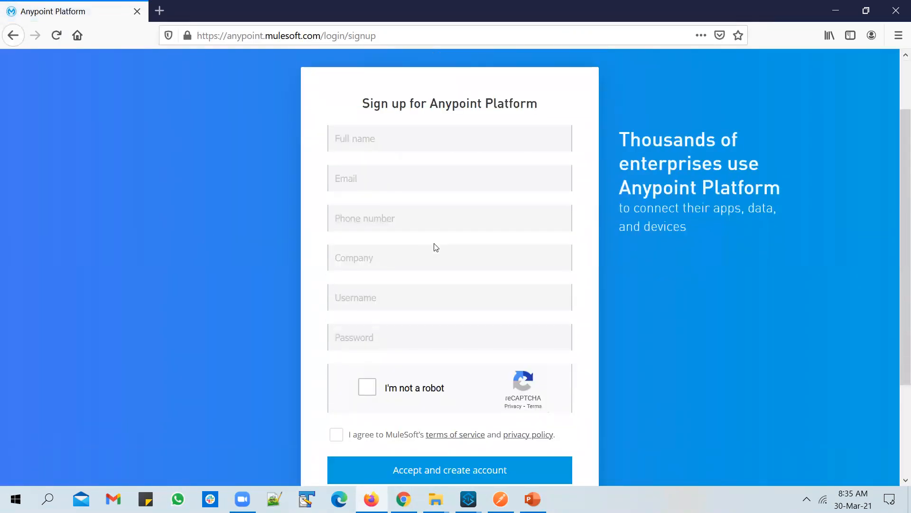
pyautogui.scroll(-2, 433, 246)
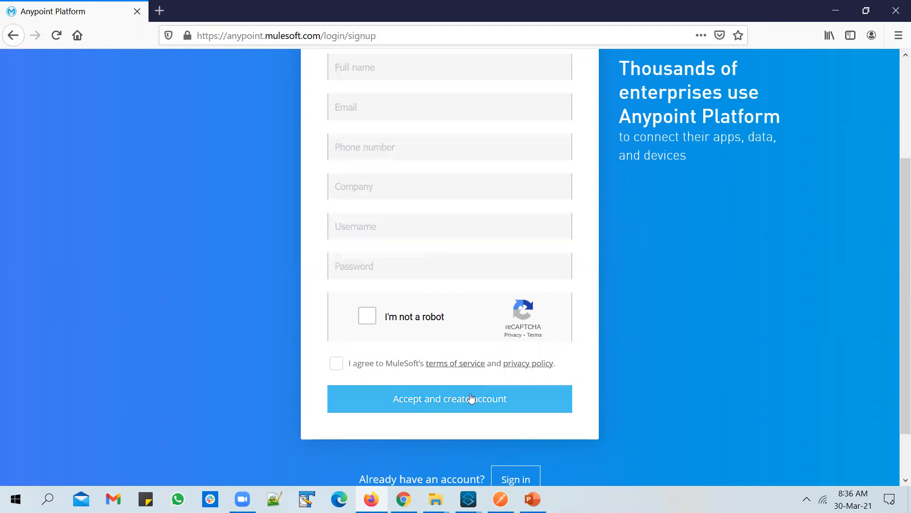
pyautogui.scroll(3, 751, 221)
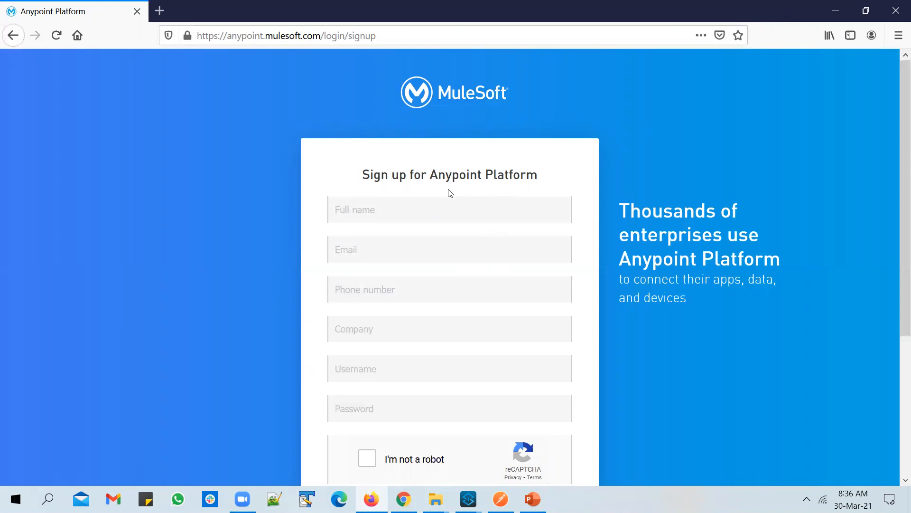
# Return to the PowerPoint instructions, switch to Anypoint Studio and dismiss the Mule Debugger error message.
pyautogui.hotkey('alt', 'Tab')
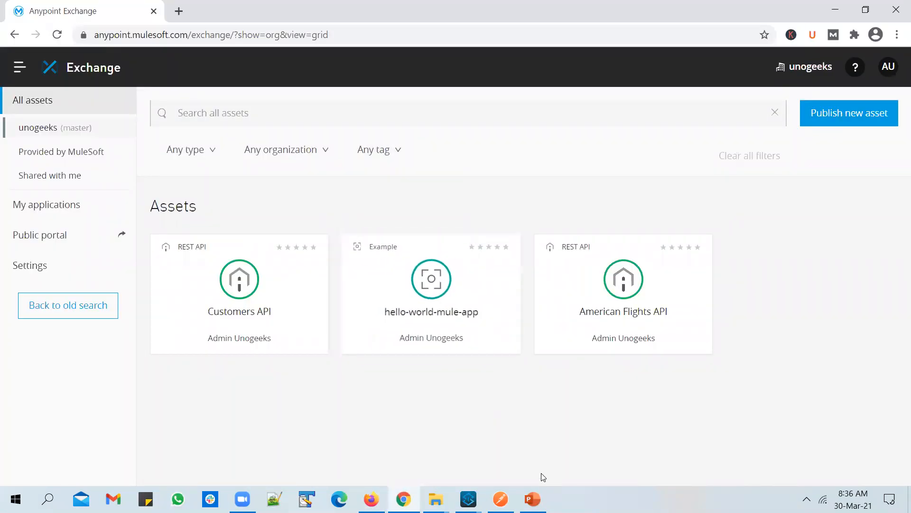
pyautogui.click(542, 494)
pyautogui.click(447, 212)
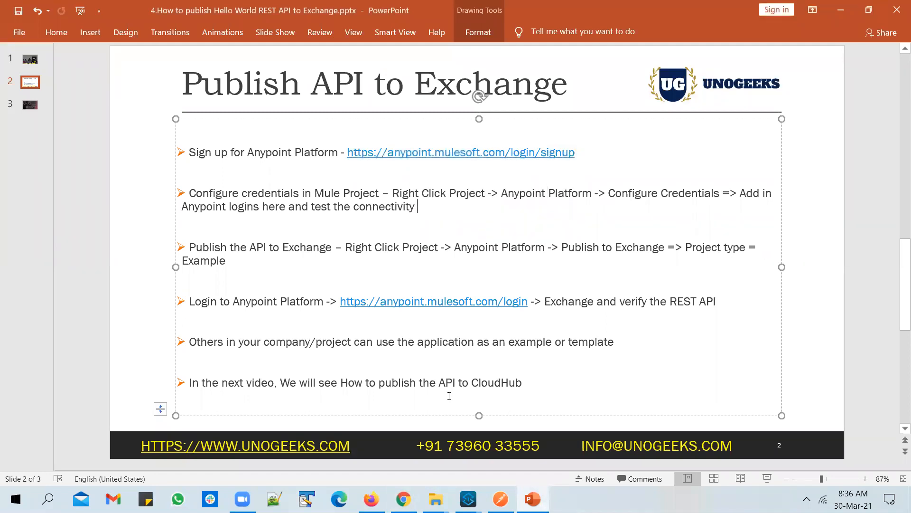
pyautogui.click(469, 499)
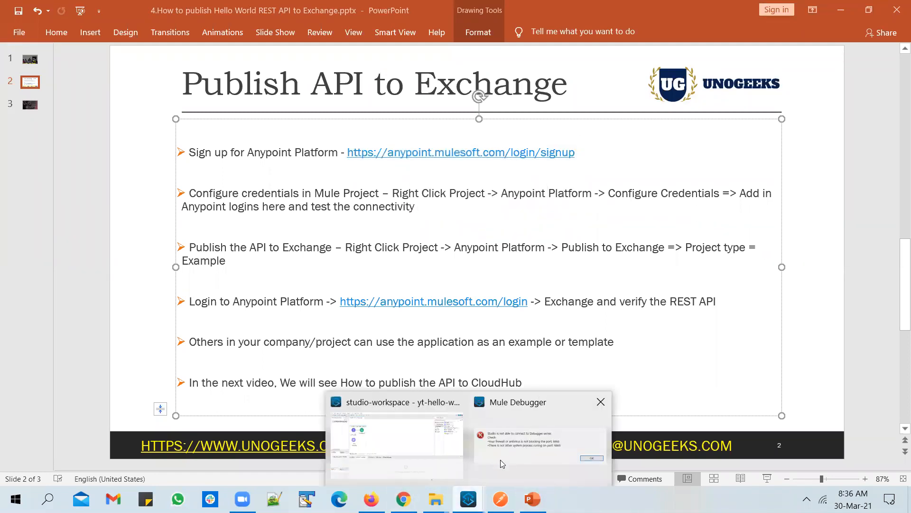
pyautogui.click(551, 450)
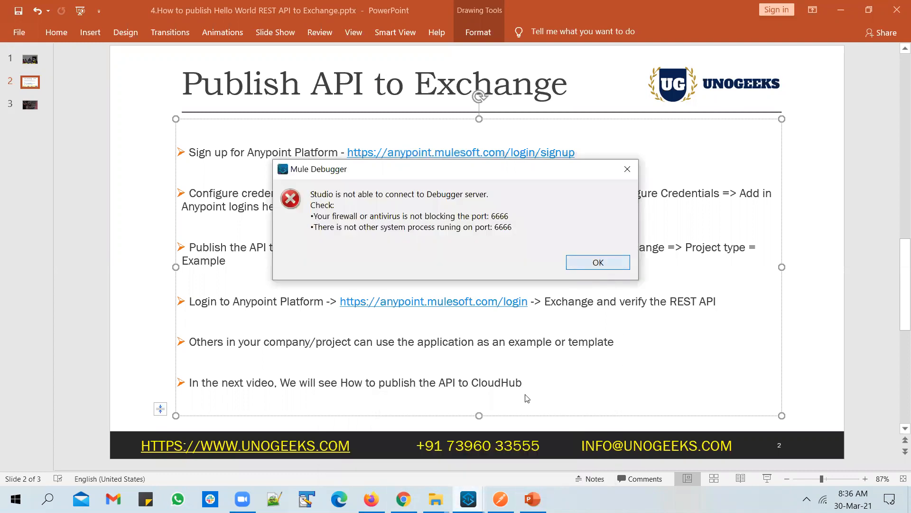
pyautogui.click(597, 261)
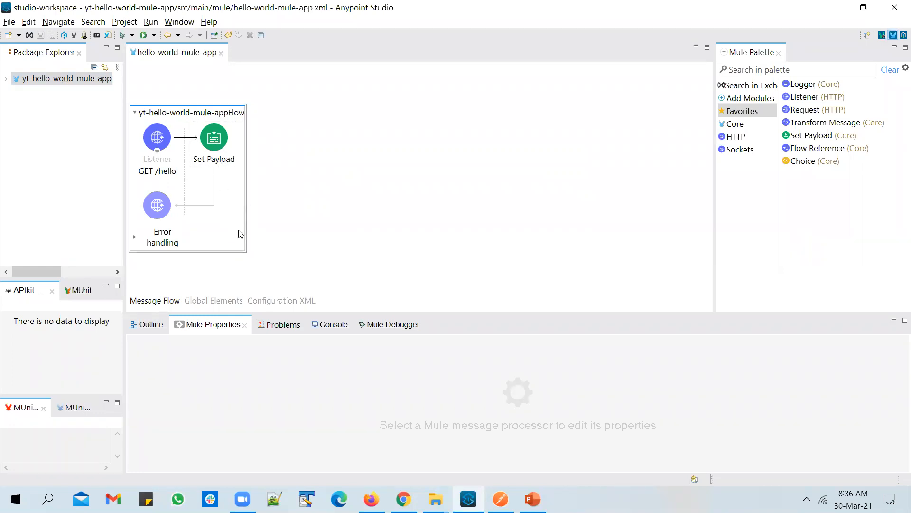
# Start publishing the yt-hello-world-mule-app project to Exchange and sign in to Anypoint Platform with the account username and password.
pyautogui.rightClick(83, 80)
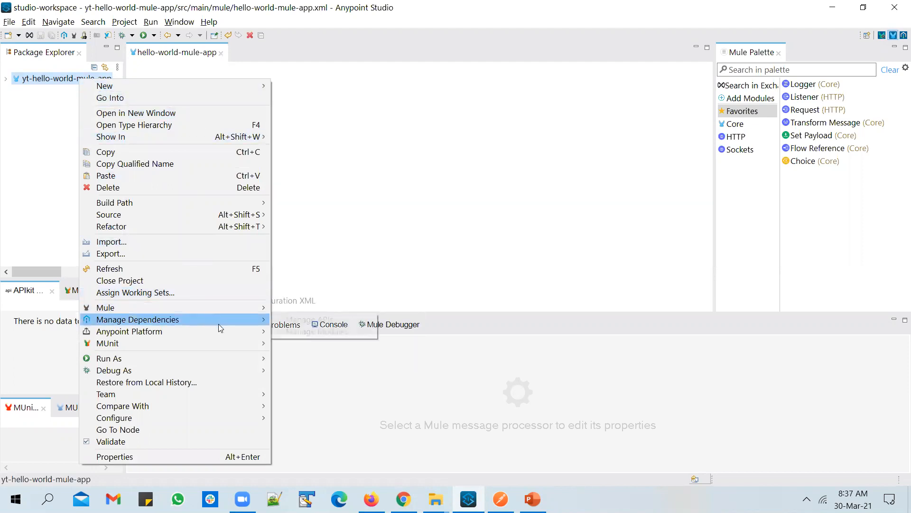
pyautogui.moveTo(232, 333)
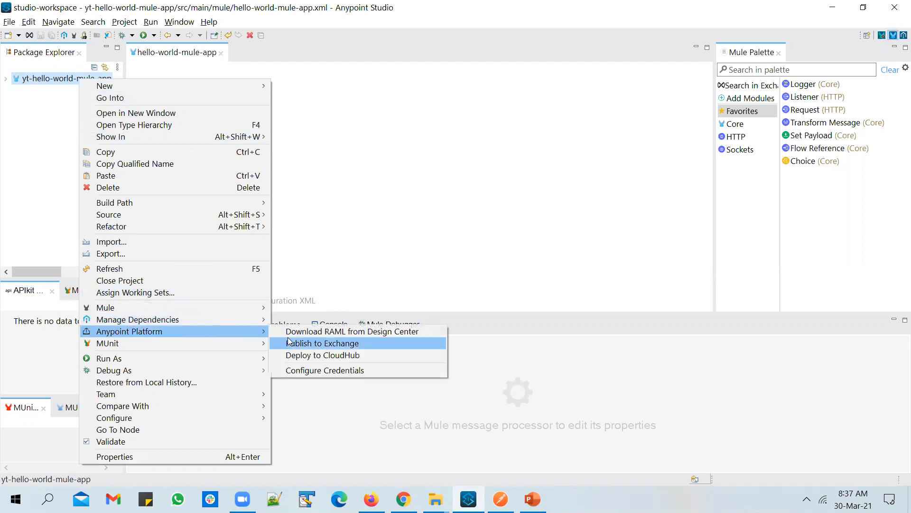
pyautogui.click(342, 347)
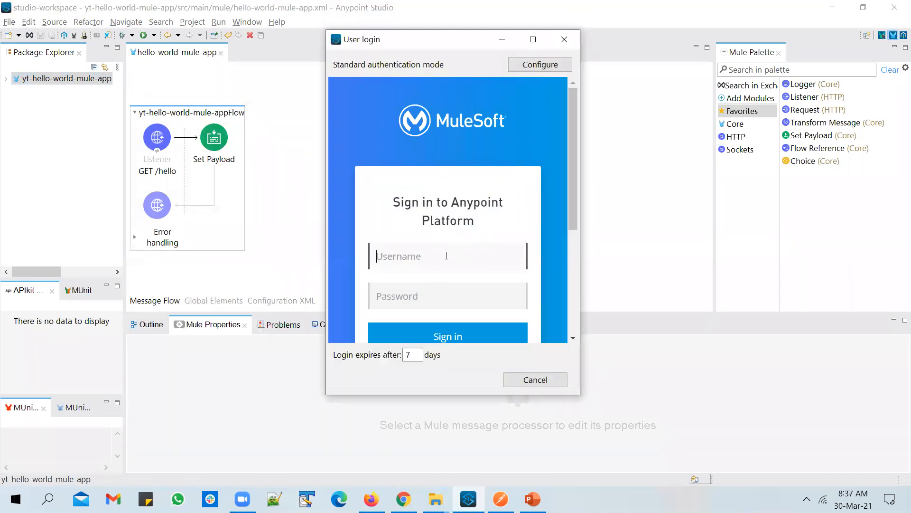
pyautogui.write('user1-unogeeks')
pyautogui.press('Tab')
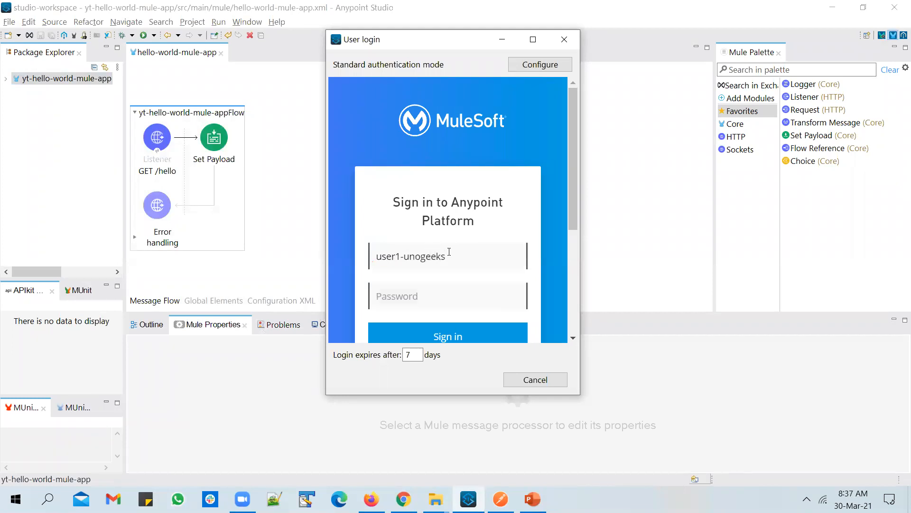
pyautogui.write('••')
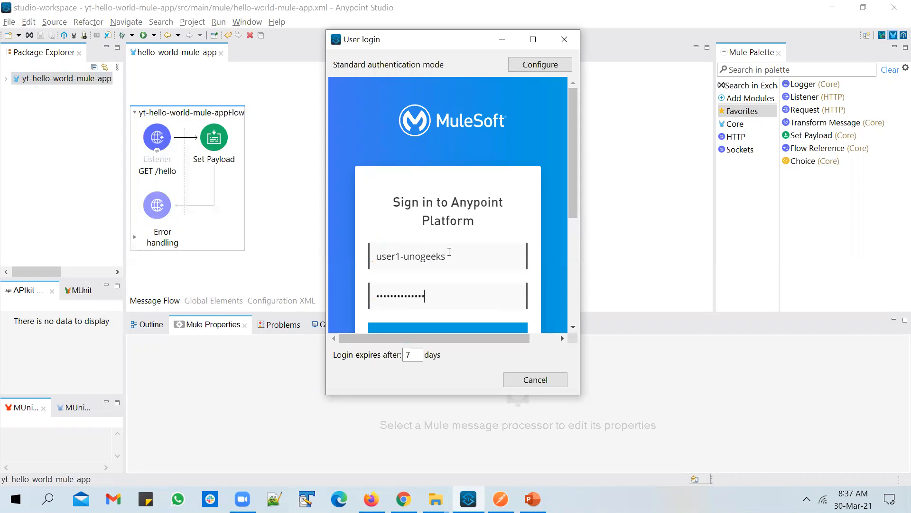
pyautogui.scroll(-2, 435, 260)
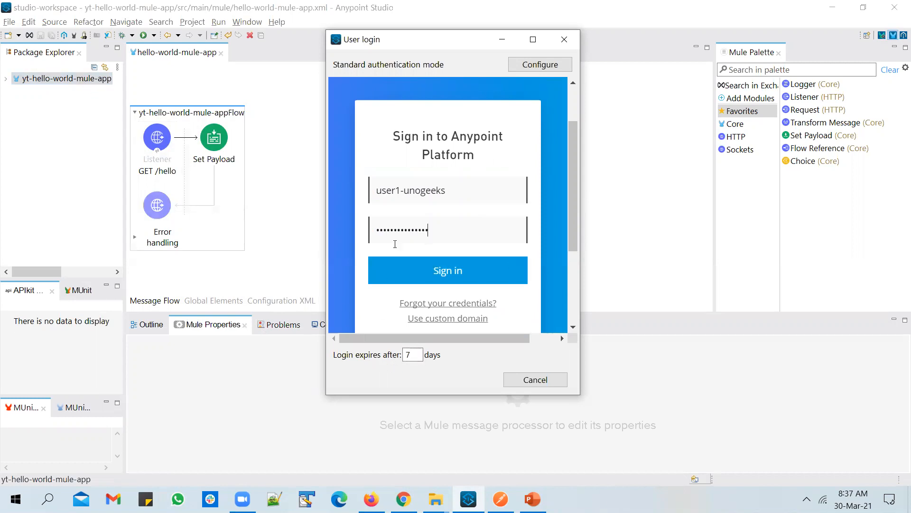
pyautogui.click(460, 272)
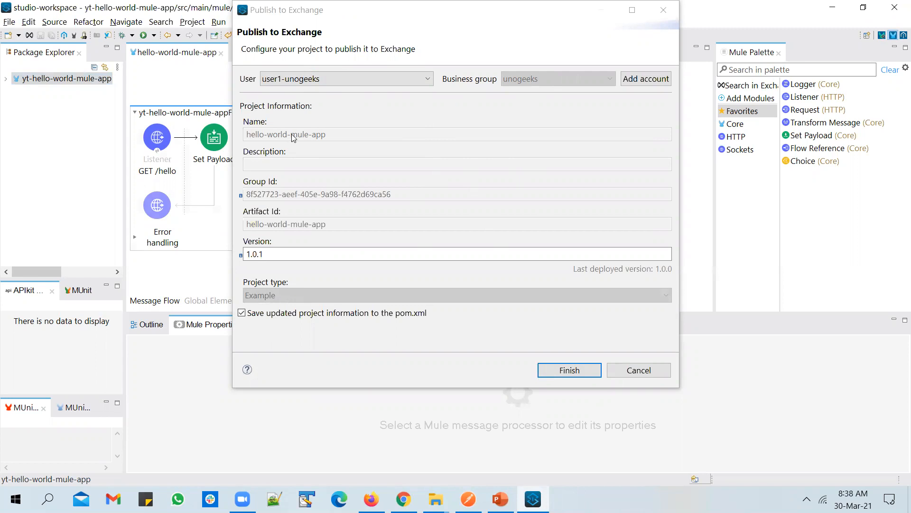
# Check the project's version in the Publish to Exchange dialog and close the dialog.
pyautogui.click(265, 259)
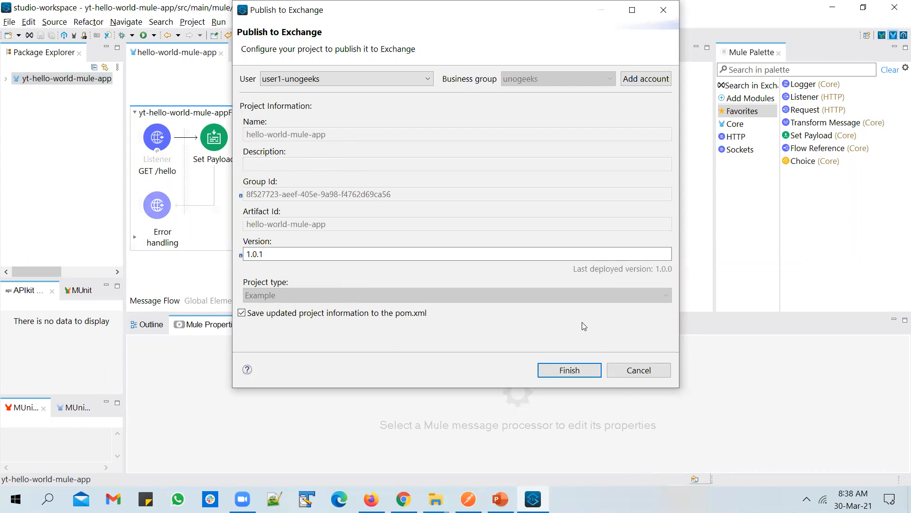
pyautogui.click(573, 371)
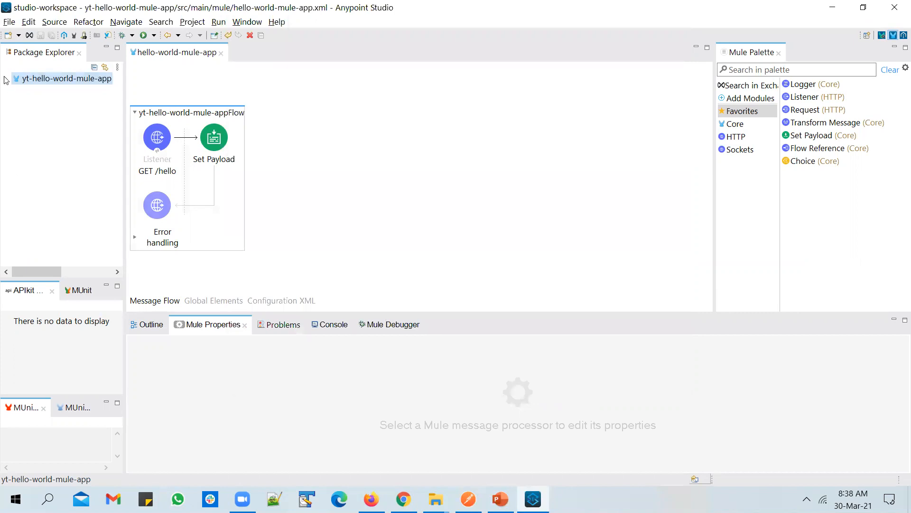
# Change the artifactId in the project's pom.xml source to yt-hello-world-mule-app, then save and close the file.
pyautogui.click(6, 79)
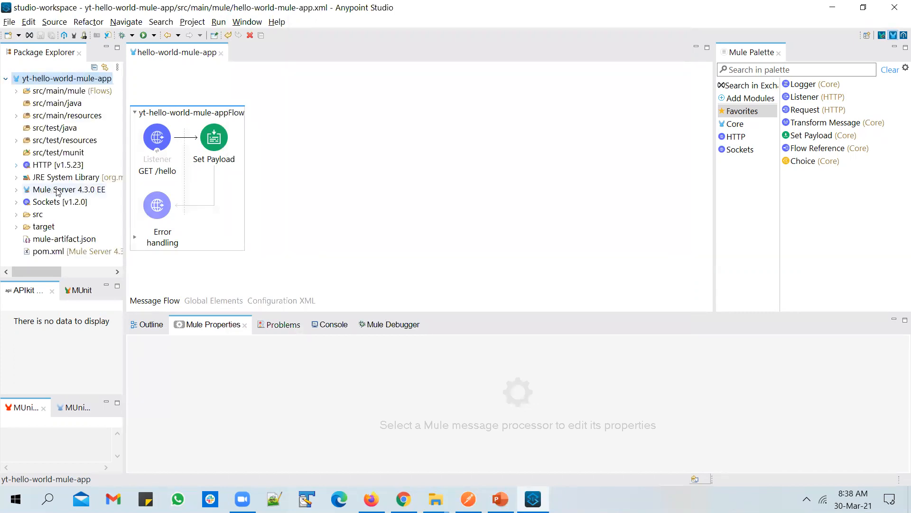
pyautogui.click(65, 255)
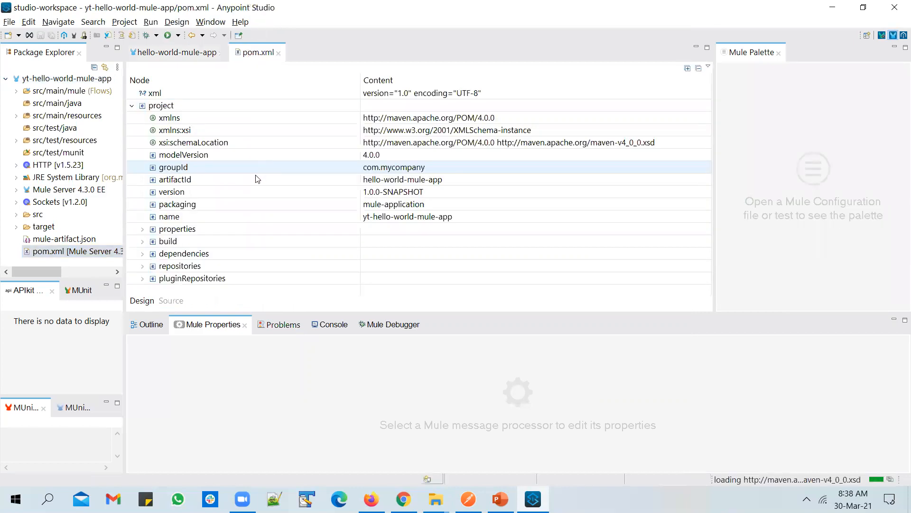
pyautogui.click(172, 301)
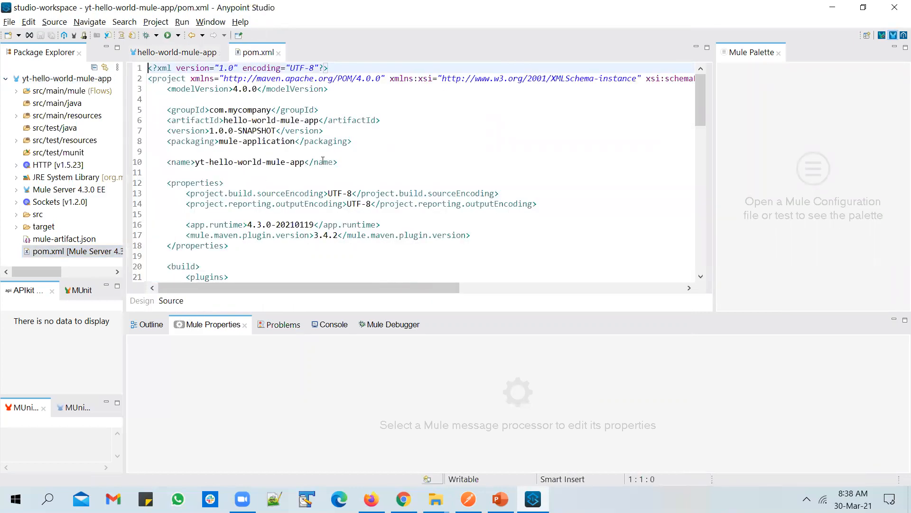
pyautogui.click(225, 120)
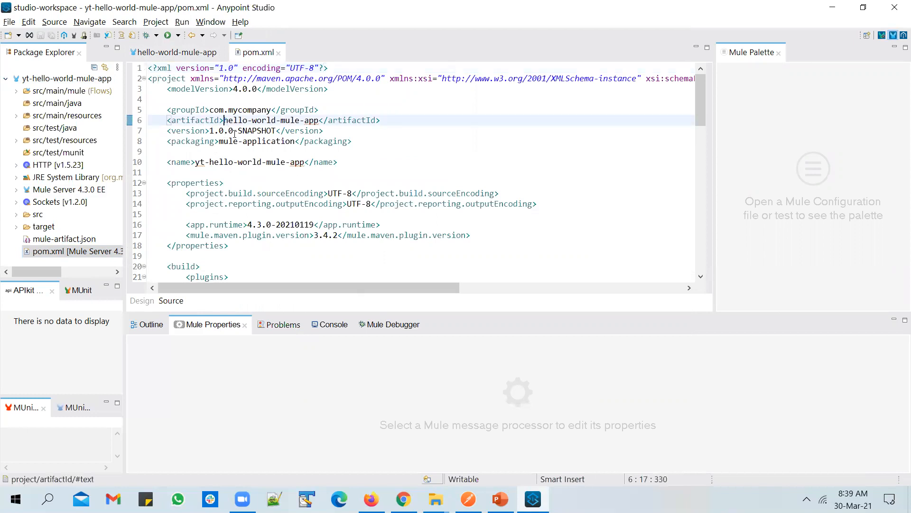
pyautogui.write('yt-')
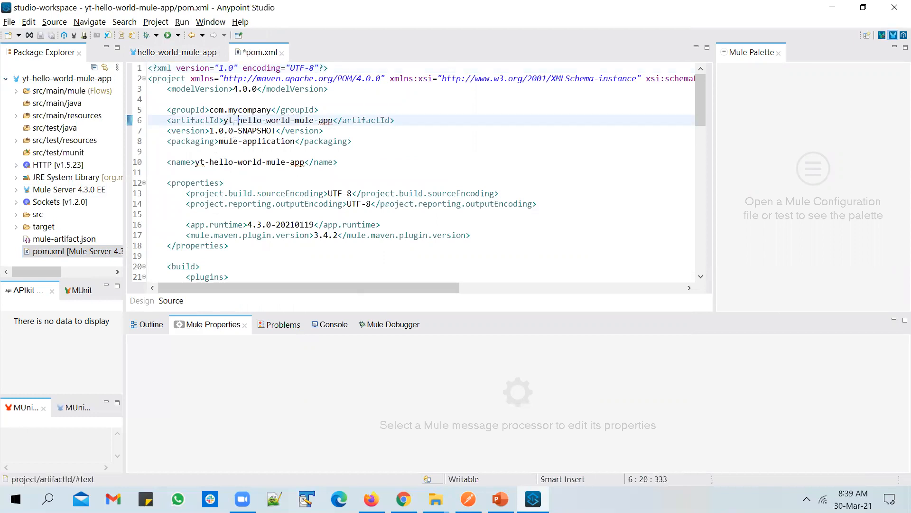
pyautogui.hotkey('ctrl', 's')
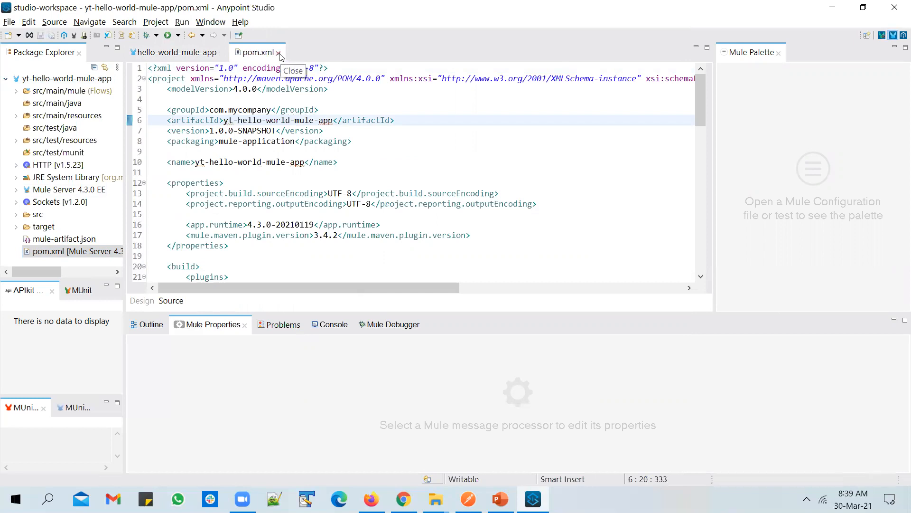
pyautogui.click(282, 53)
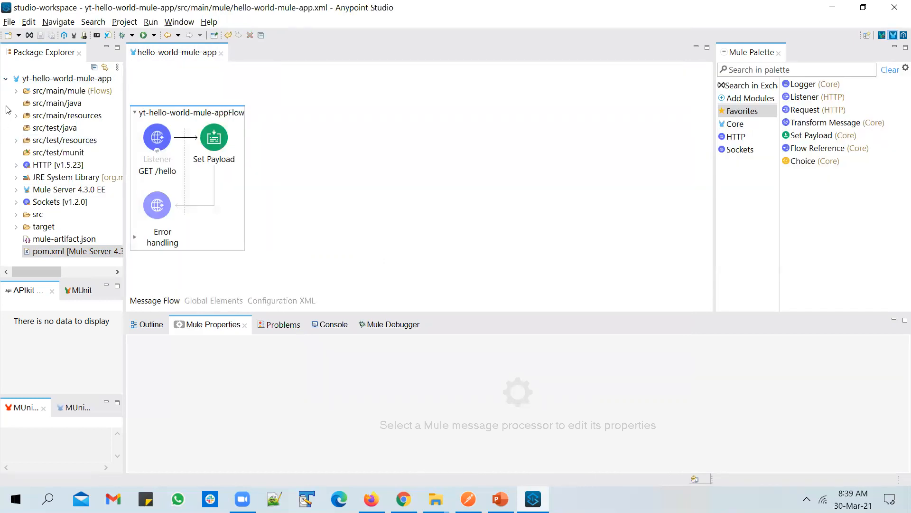
# Close the hello-world-mule-app flow editor and collapse the yt-hello-world-mule-app project tree.
pyautogui.click(221, 53)
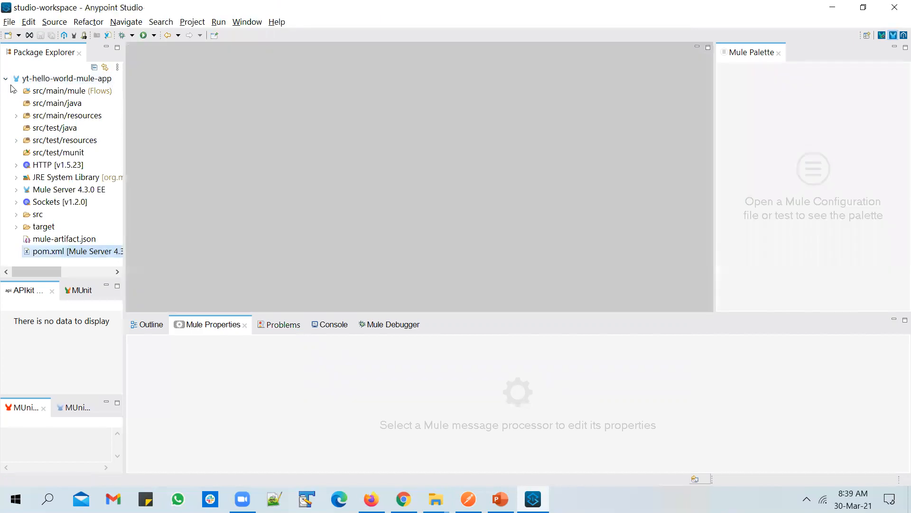
pyautogui.click(17, 91)
pyautogui.click(24, 103)
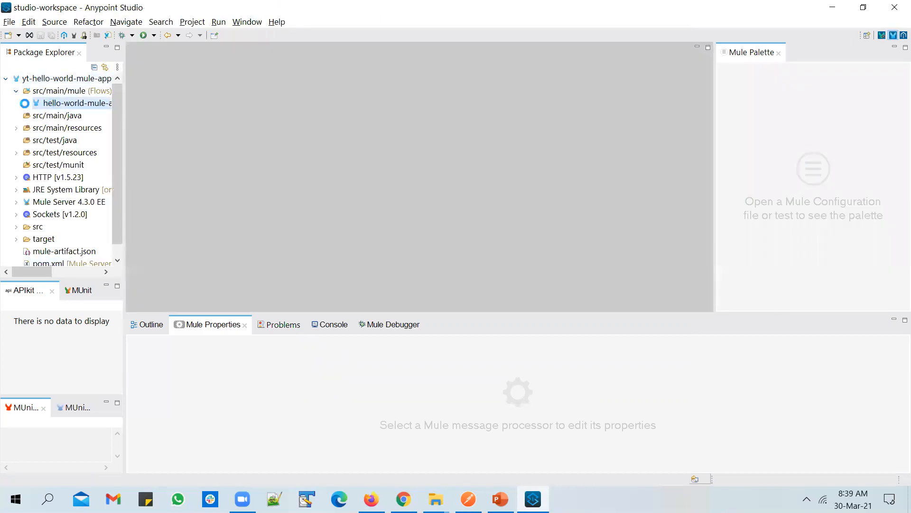
pyautogui.click(6, 78)
pyautogui.click(221, 52)
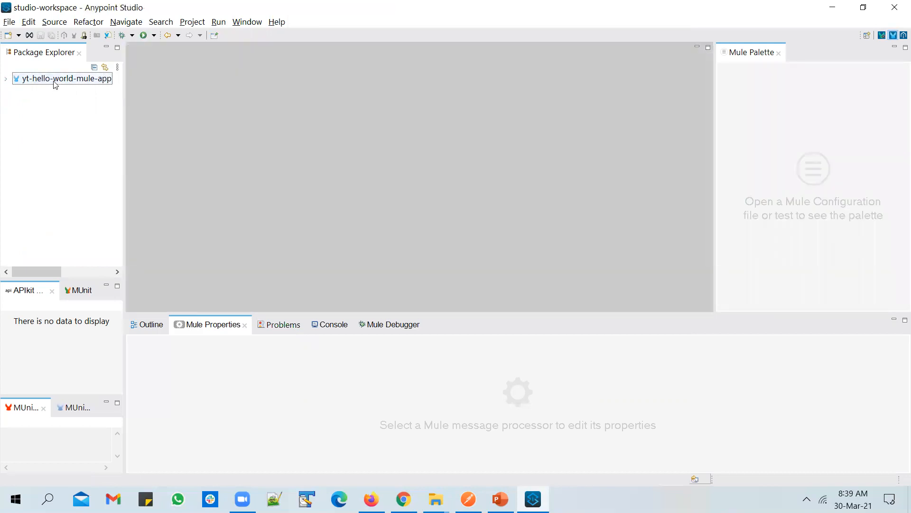
# Start publishing the yt-hello-world-mule-app project to Exchange and check the version in the publish dialog.
pyautogui.click(56, 81)
pyautogui.rightClick(57, 84)
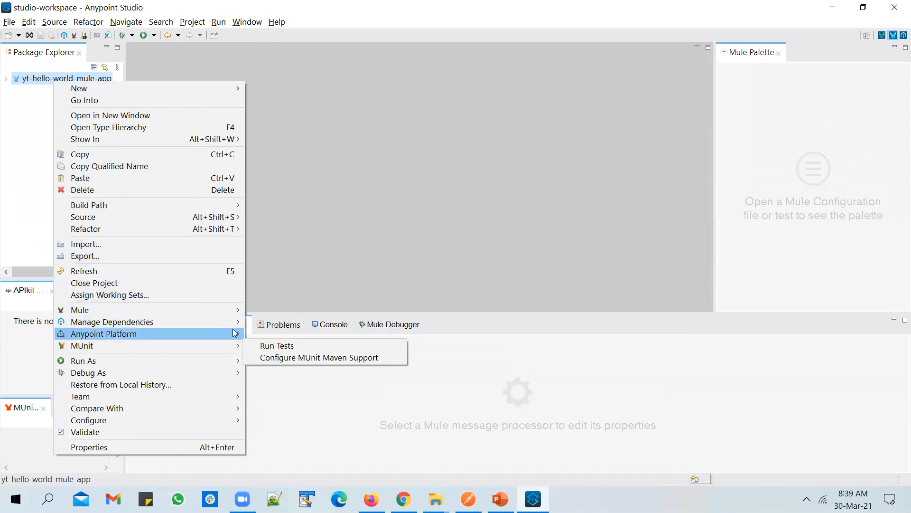
pyautogui.moveTo(227, 333)
pyautogui.click(280, 346)
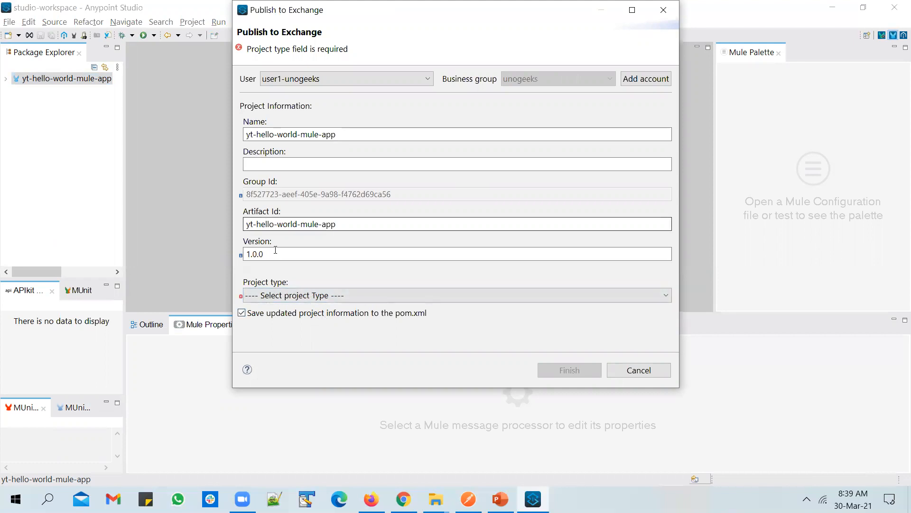
pyautogui.moveTo(265, 255); pyautogui.dragTo(240, 254)
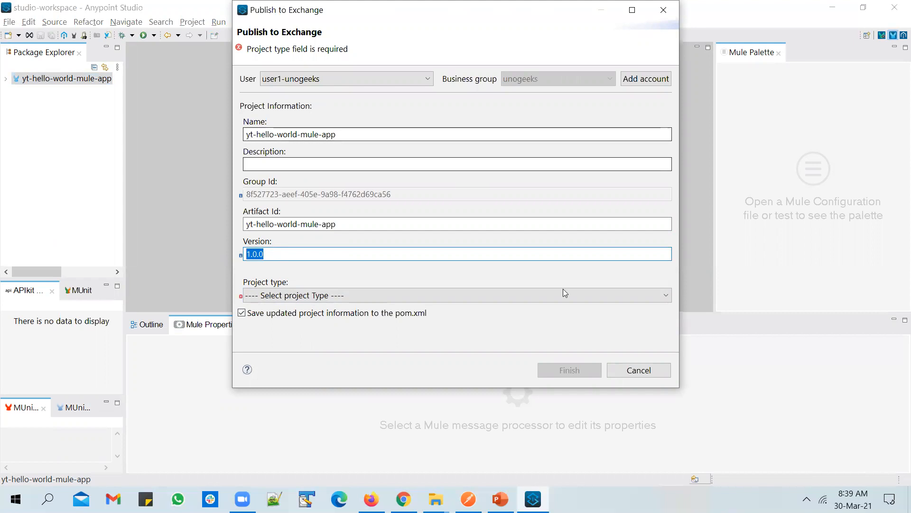
# Compare the existing hello-world-mule-app asset in Exchange in Chrome with the project name in the Anypoint Studio publish dialog.
pyautogui.click(403, 498)
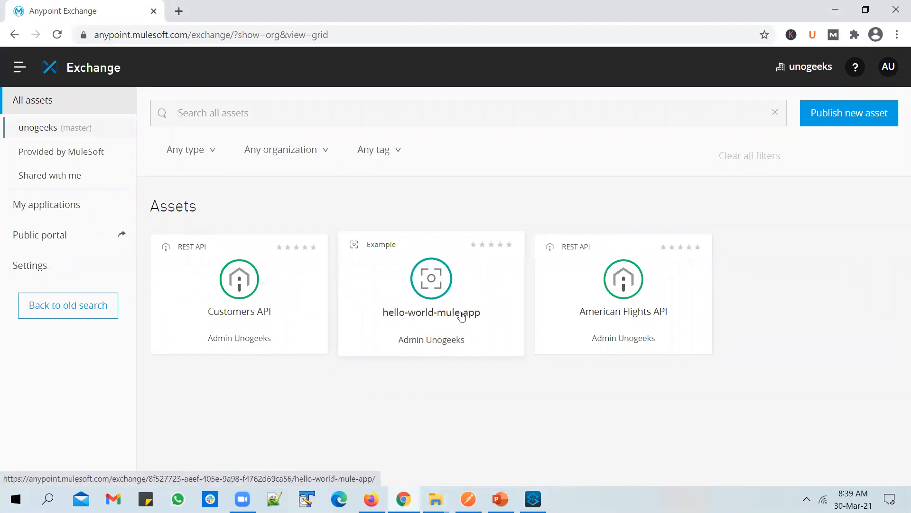
pyautogui.hotkey('alt', 'Tab')
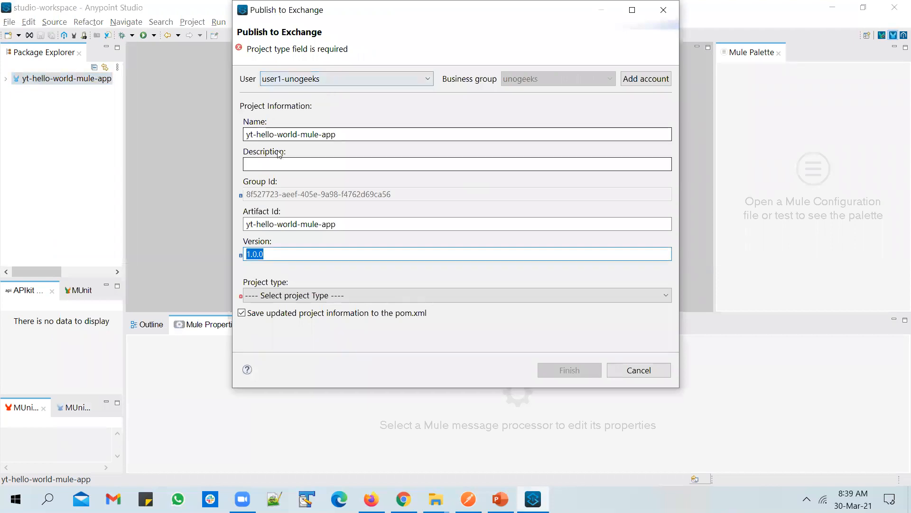
pyautogui.moveTo(256, 135); pyautogui.dragTo(368, 136)
pyautogui.hotkey('alt', 'Tab')
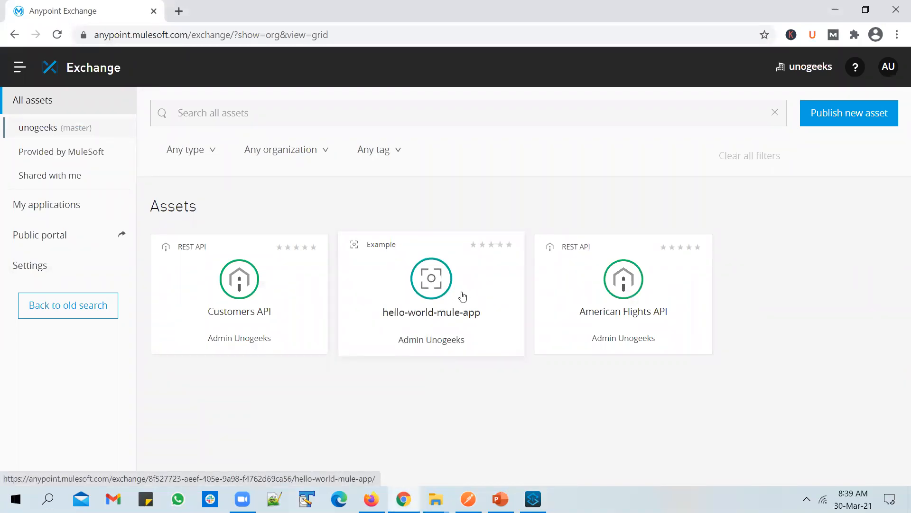
pyautogui.hotkey('alt', 'Tab')
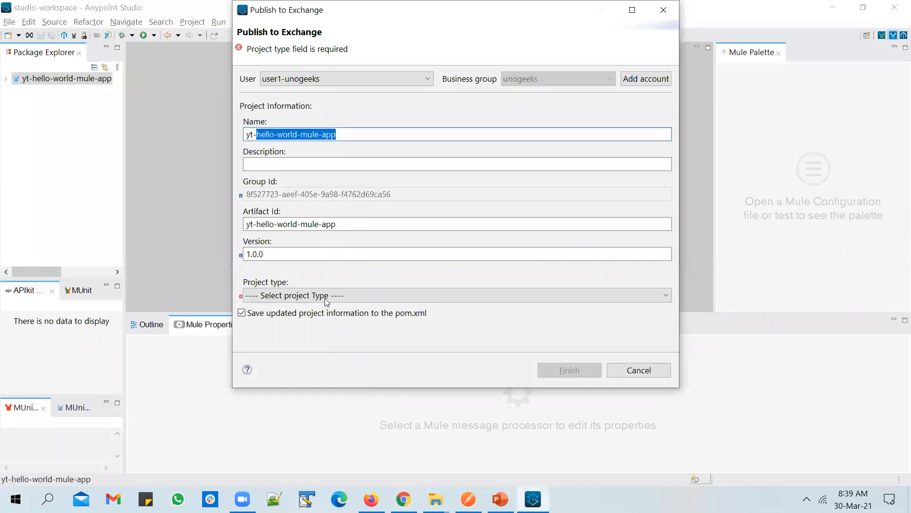
# Review the version number and project name in the Publish to Exchange dialog.
pyautogui.click(272, 253)
pyautogui.moveTo(273, 253); pyautogui.dragTo(259, 253)
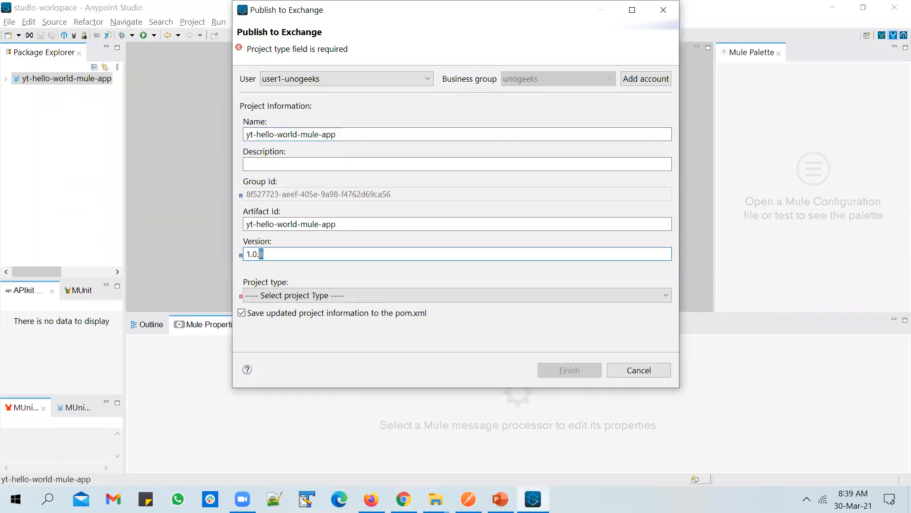
pyautogui.click(278, 255)
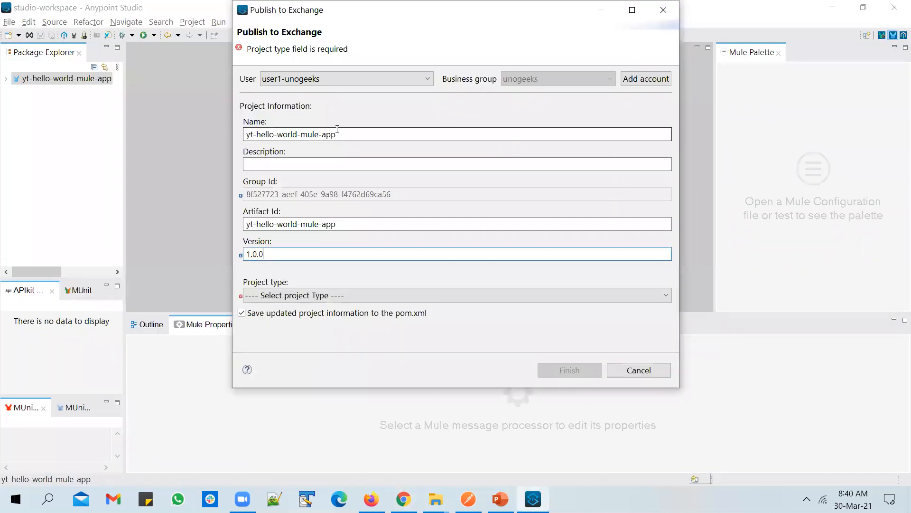
pyautogui.moveTo(336, 135); pyautogui.dragTo(246, 134)
pyautogui.click(275, 252)
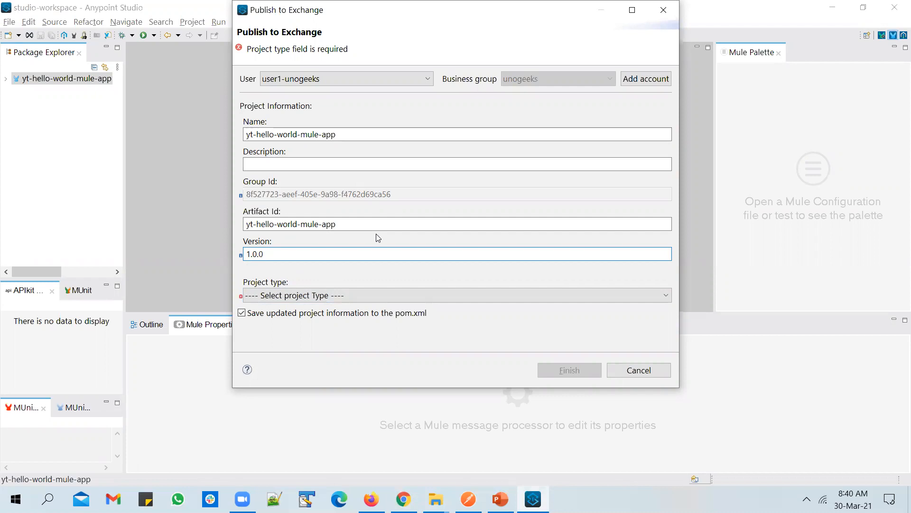
# Set the project type to Example and publish the project to Exchange, agreeing to proceed.
pyautogui.click(343, 296)
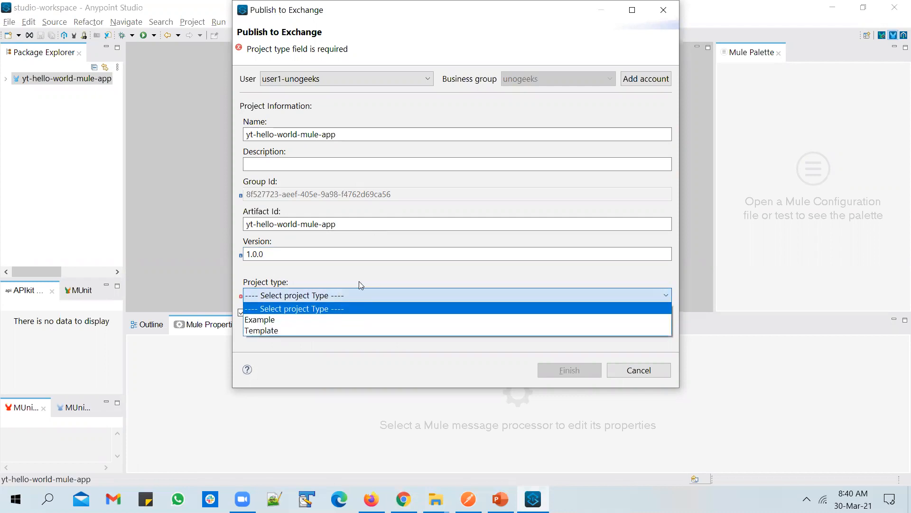
pyautogui.click(368, 327)
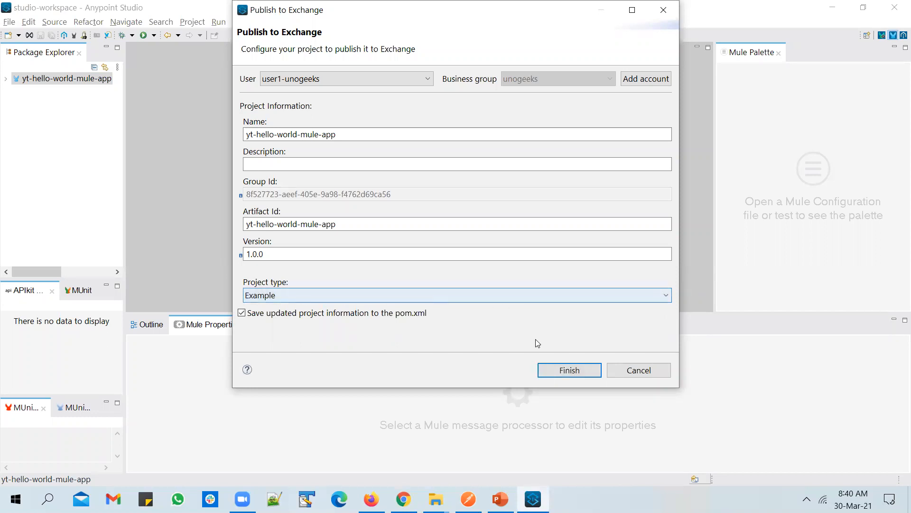
pyautogui.click(563, 371)
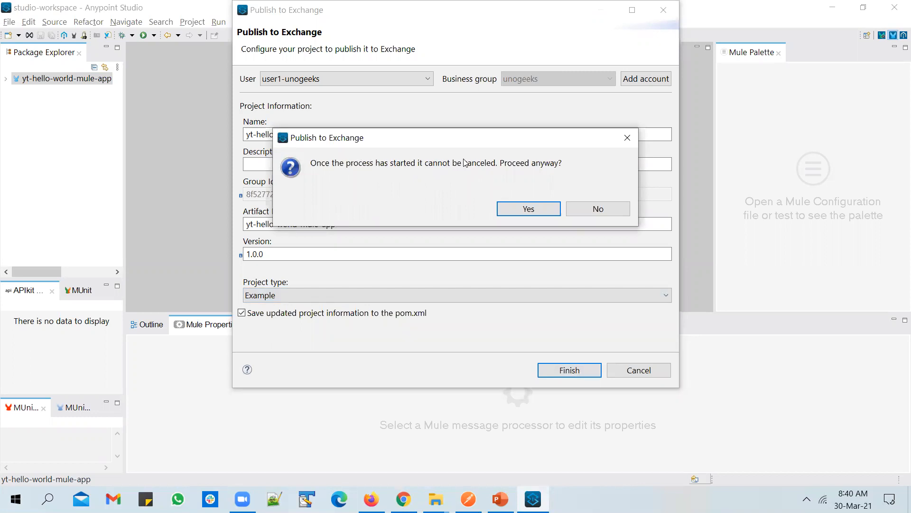
pyautogui.click(520, 212)
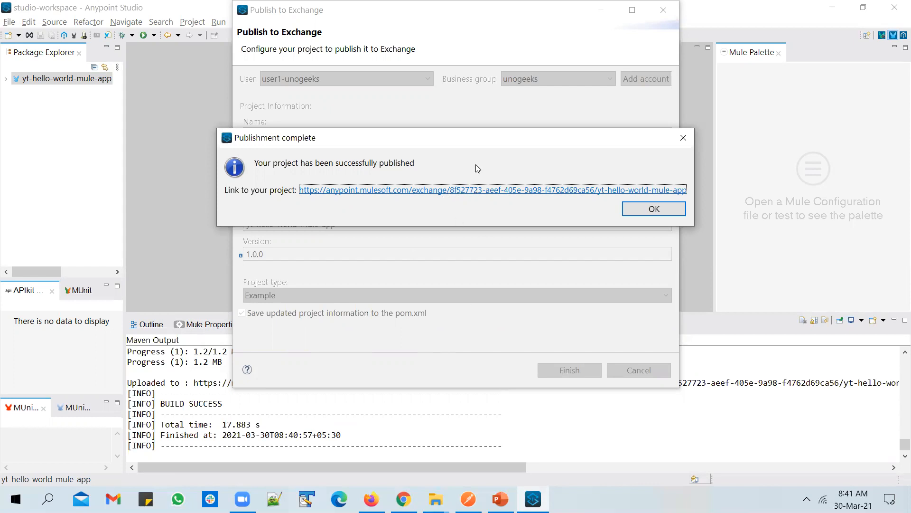
# Try to open the published project's link from the completion dialog and dismiss the Notepad++ file error.
pyautogui.click(487, 191)
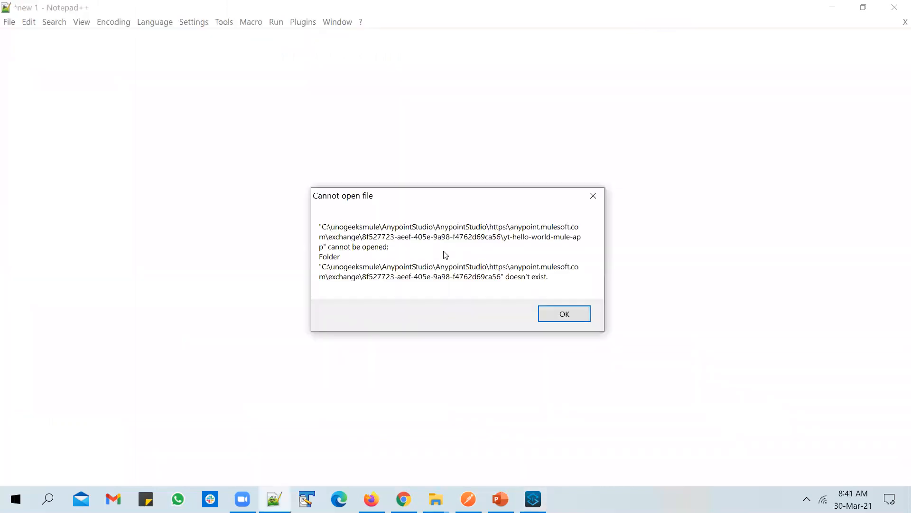
pyautogui.click(566, 313)
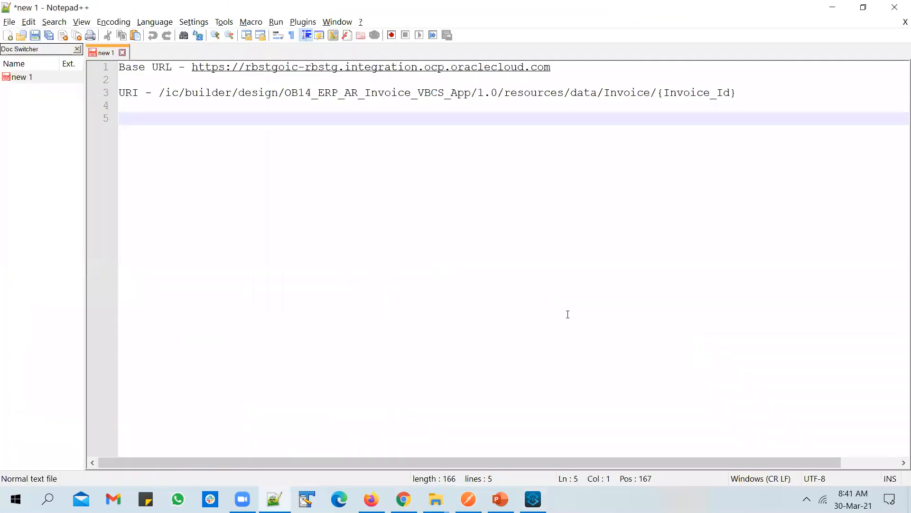
pyautogui.hotkey('alt', 'Tab')
# Switch to Chrome, reload the Exchange assets, examine the yt-hello-world-mule-app asset page and return to the assets list.
pyautogui.click(403, 499)
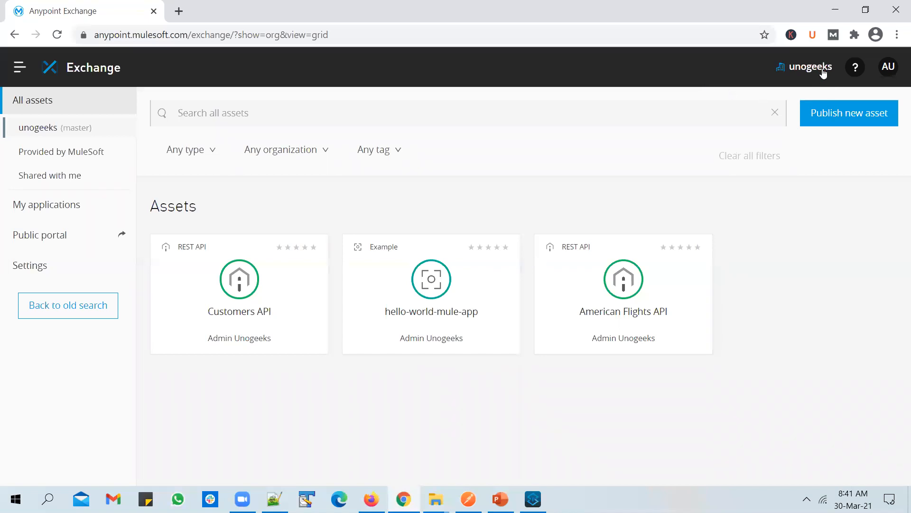
pyautogui.click(57, 35)
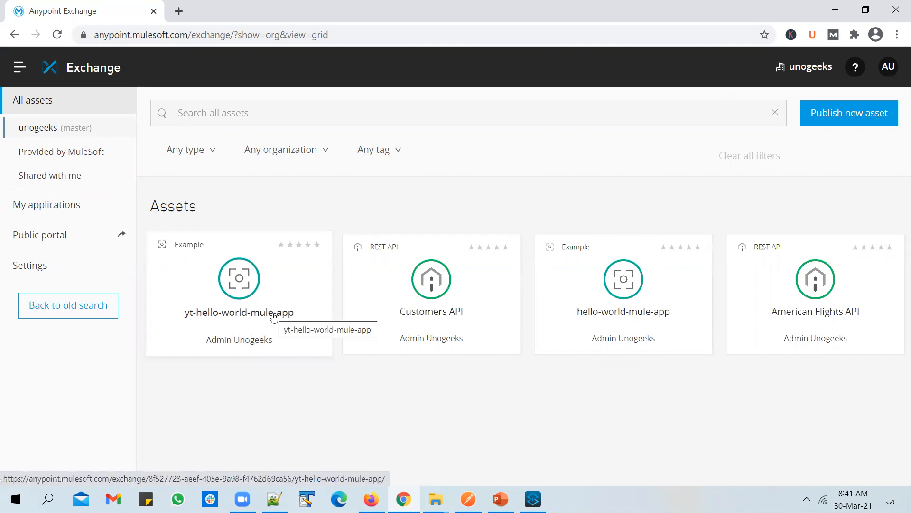
pyautogui.click(251, 308)
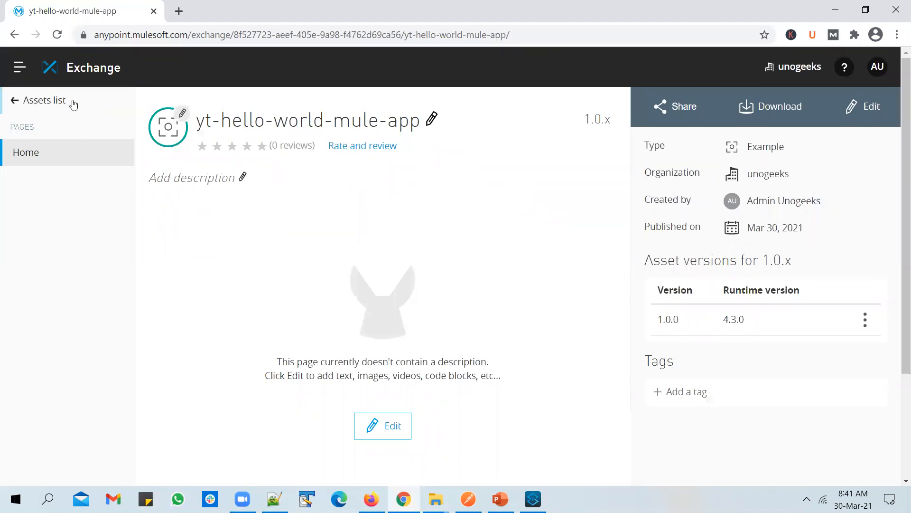
pyautogui.click(17, 100)
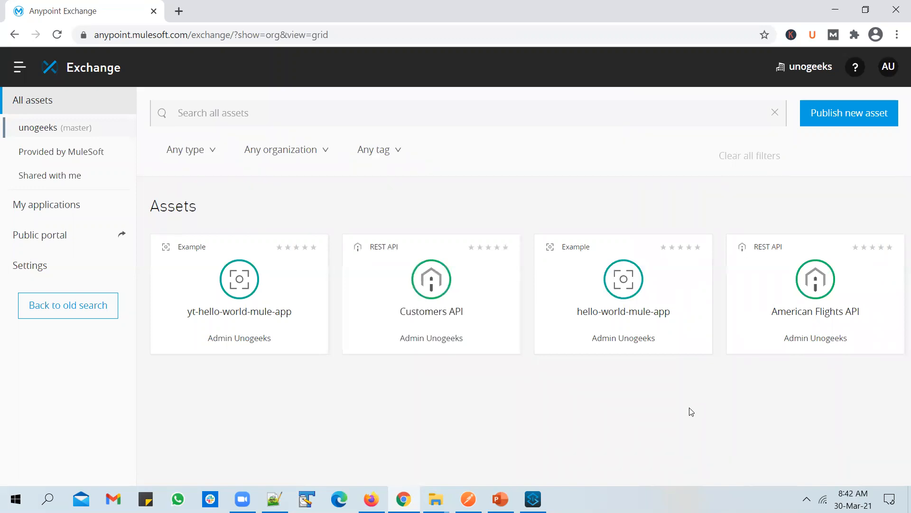
# Switch to the PowerPoint presentation and start the slide show from the Publish API to Exchange slide.
pyautogui.click(501, 498)
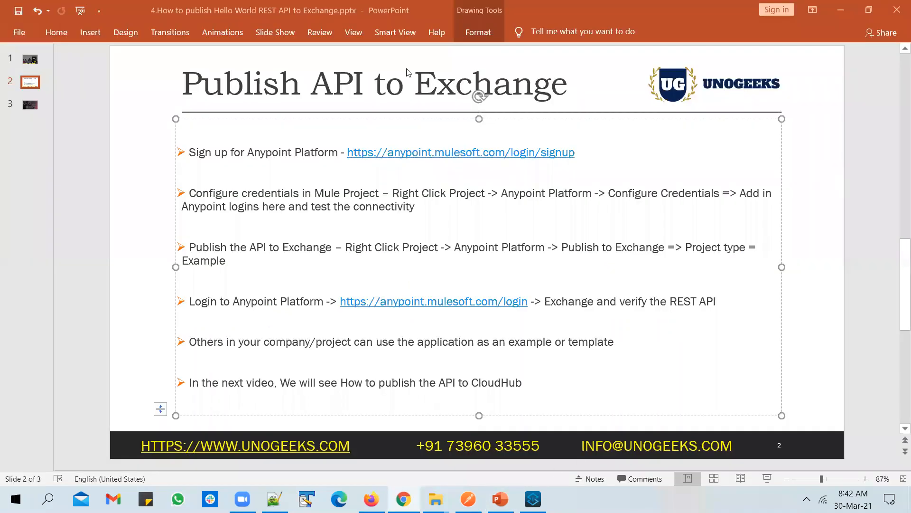
pyautogui.click(768, 478)
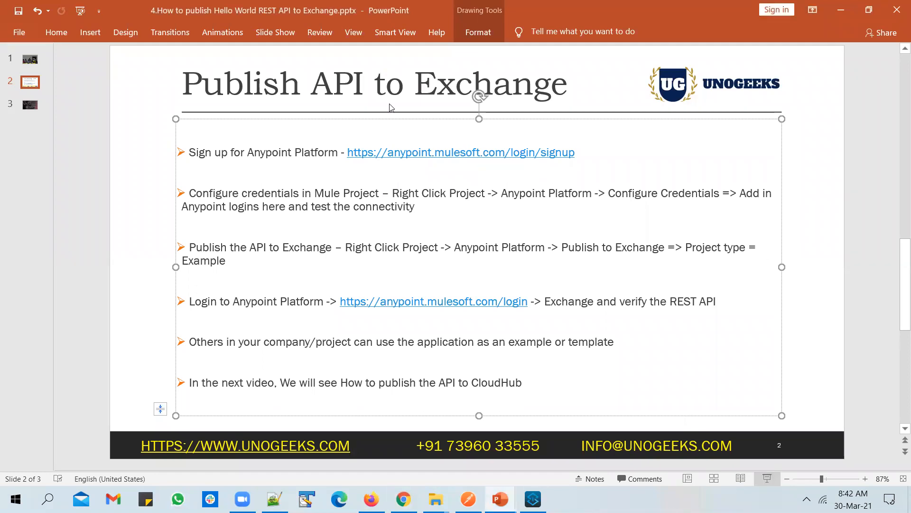